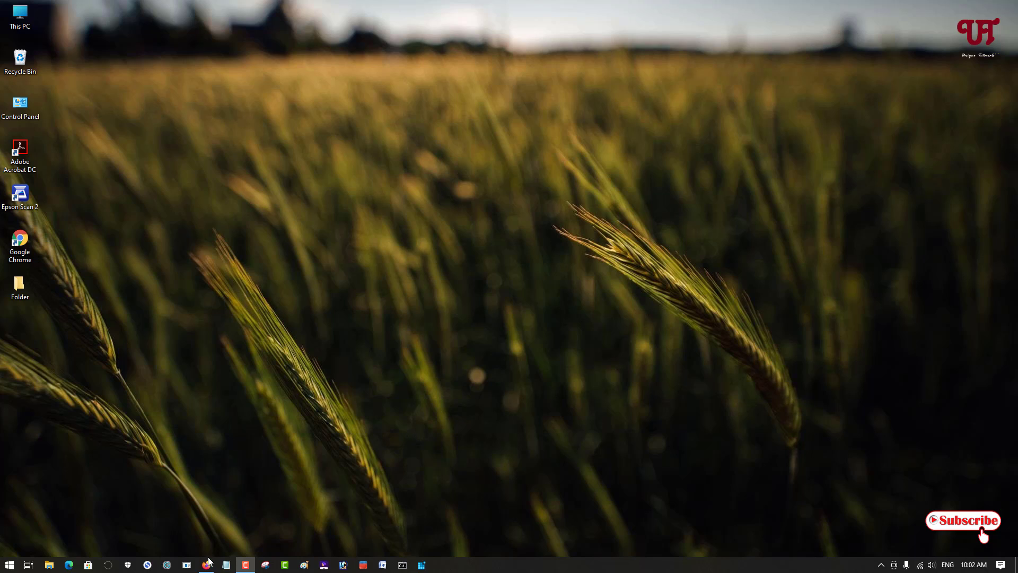
- Open the GameGodS3/DropPoint GitHub repository from the Google results for DropPoint
click(207, 563)
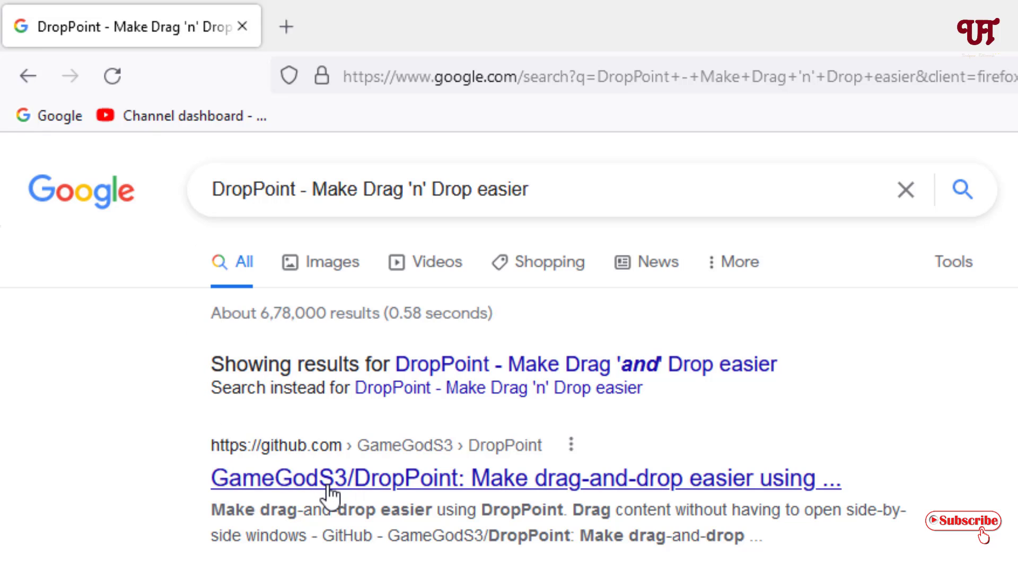
click(363, 495)
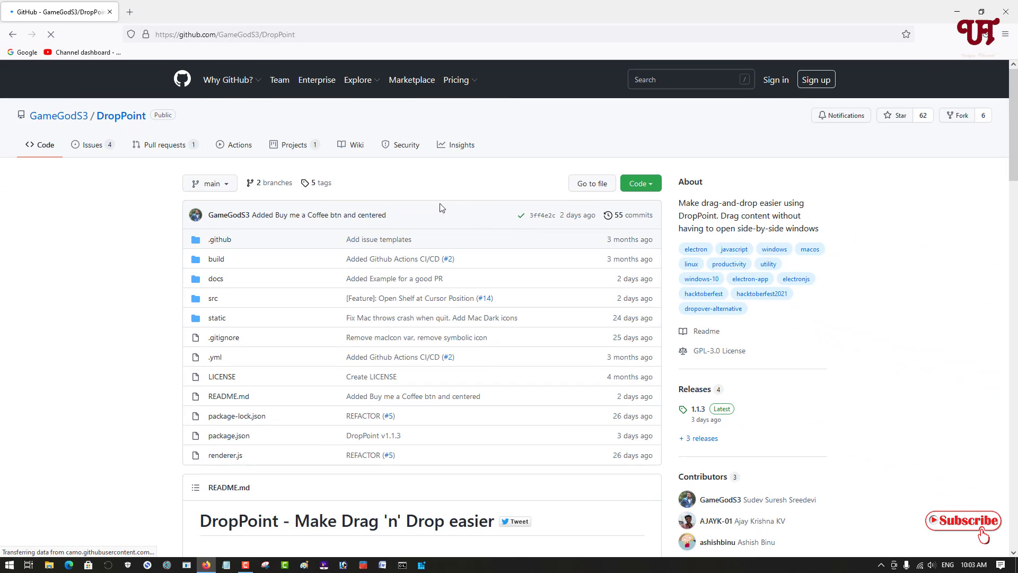
scroll(1017, 203, down, 3)
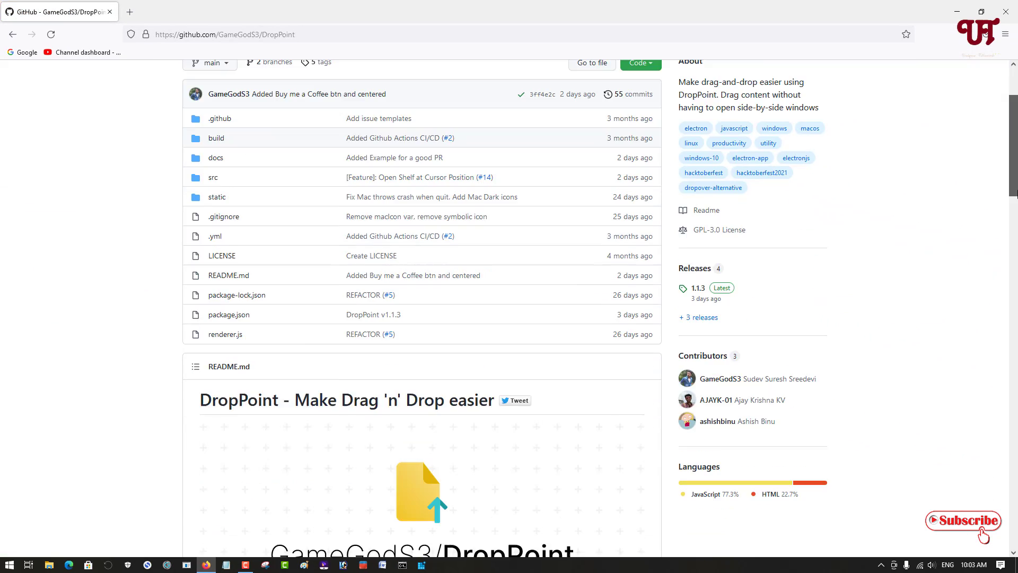
drag(1016, 202, 1011, 404)
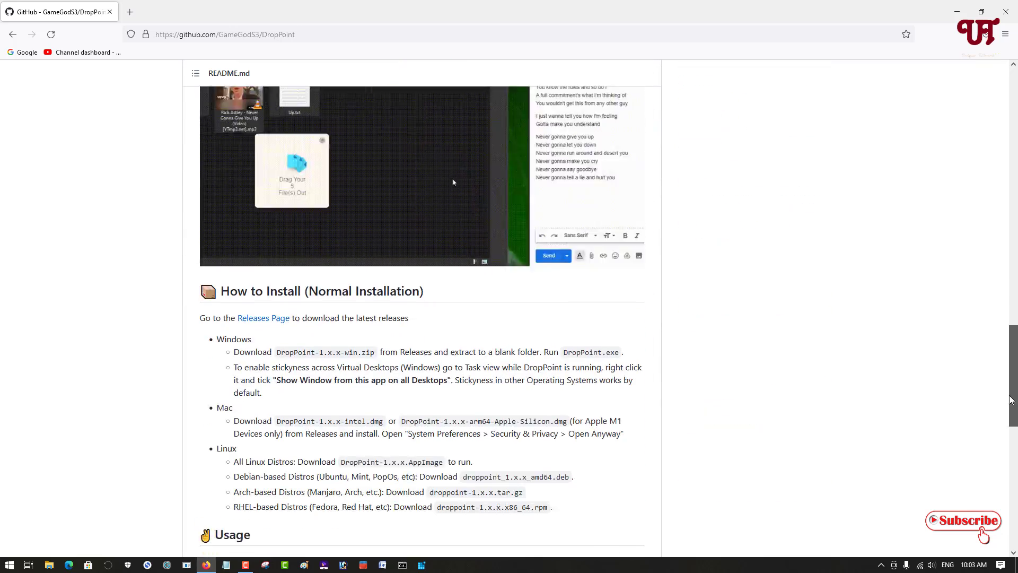
mouse_move(1011, 404)
mouse_down()
mouse_move(1015, 529)
mouse_move(1016, 114)
mouse_up()
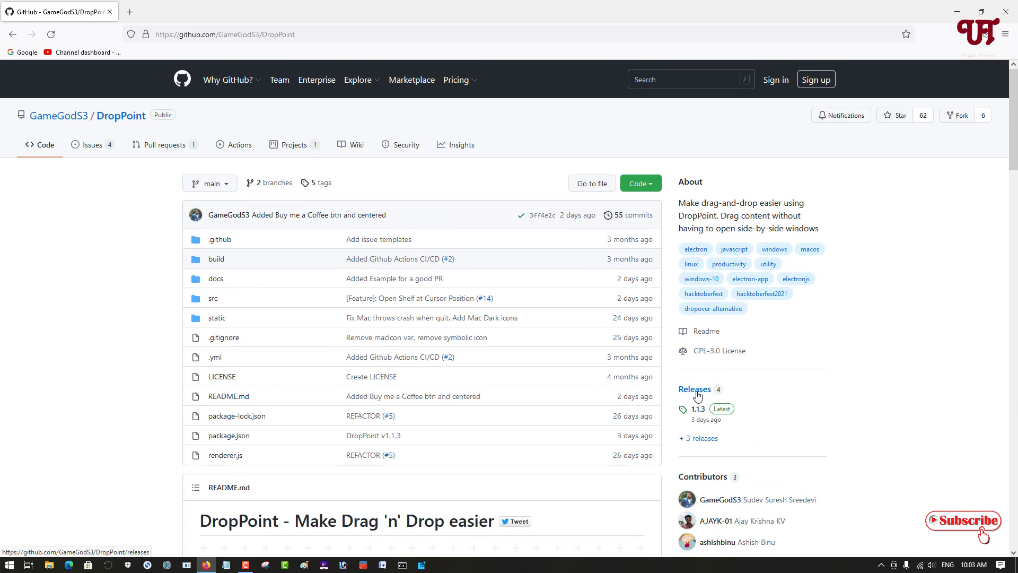
- Download and save DropPoint-Setup-1.1.3.exe from the release assets
click(695, 389)
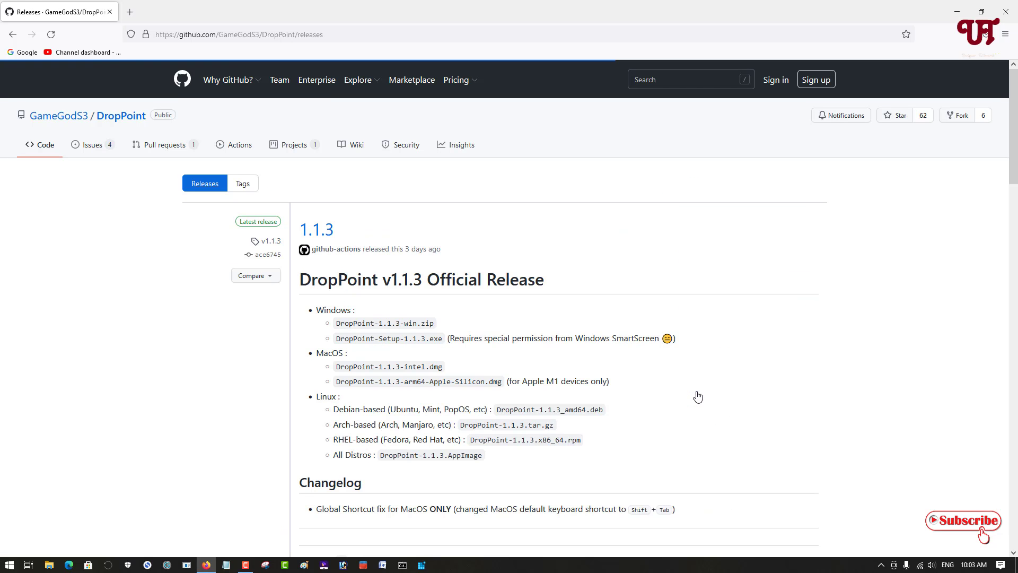
scroll(676, 379, down, 2)
scroll(675, 379, down, 2)
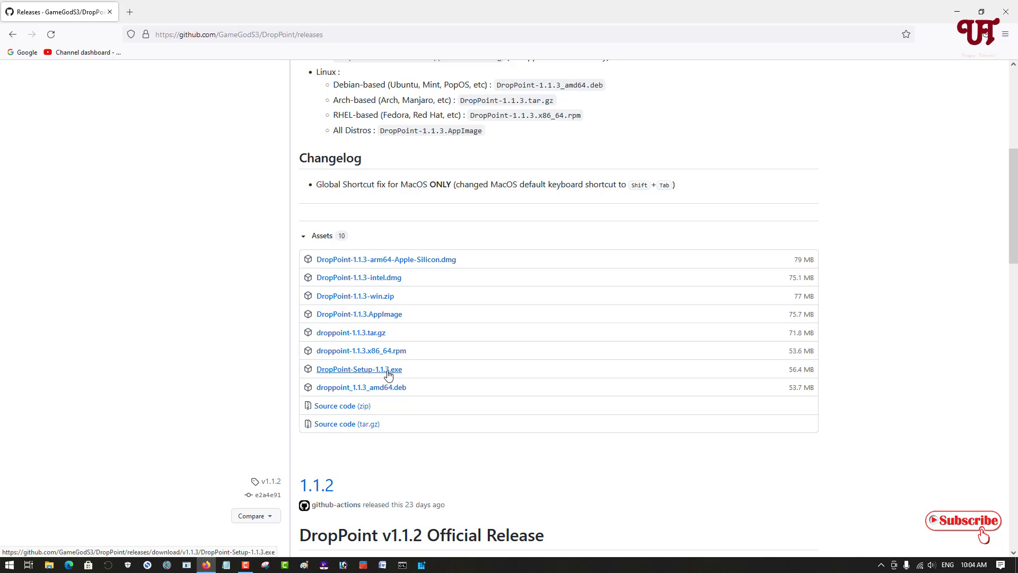
click(389, 375)
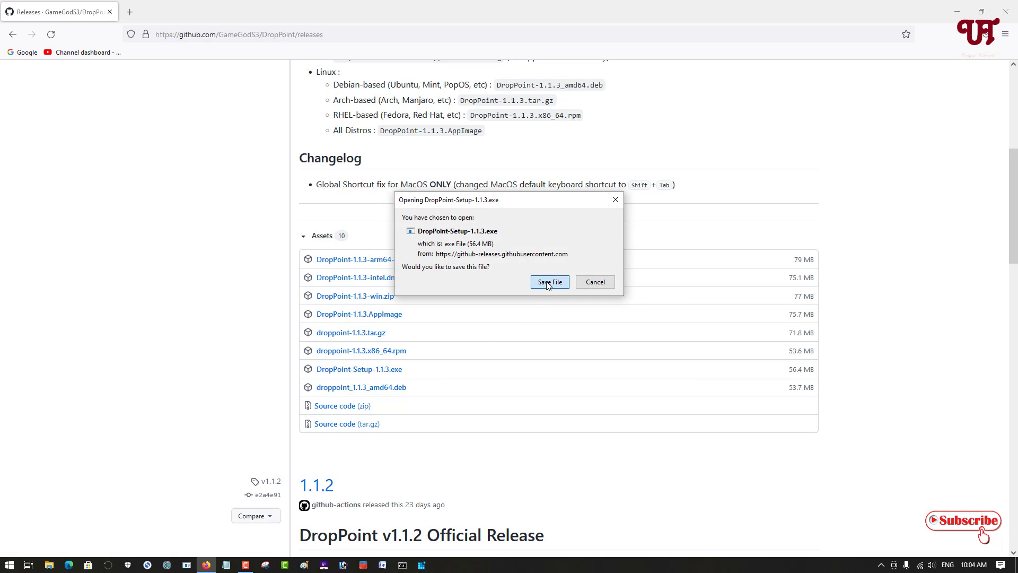
click(549, 283)
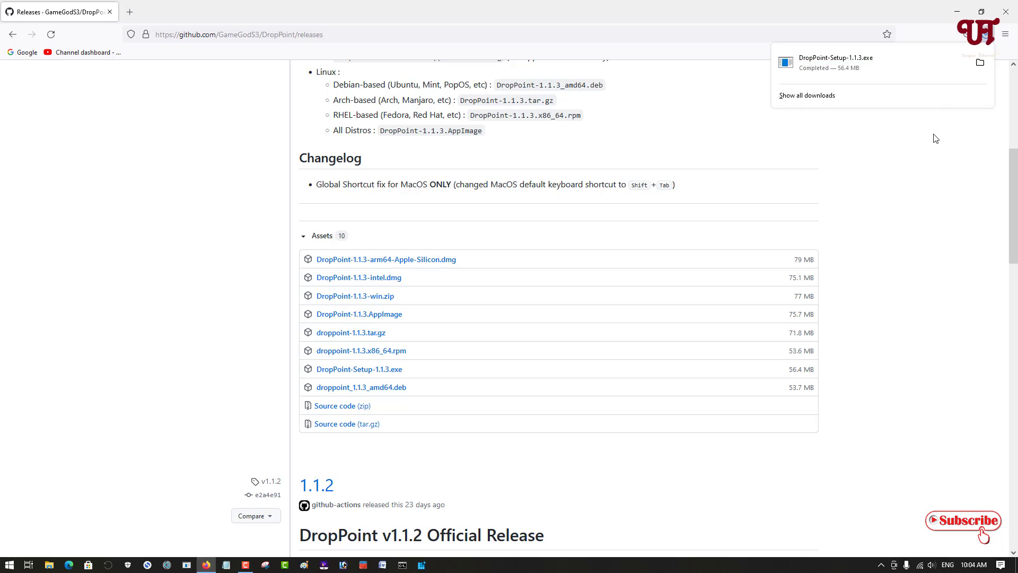
- Run DropPoint-Setup-1.1.3 from Downloads past the security warning, closing Firefox and Explorer
click(979, 63)
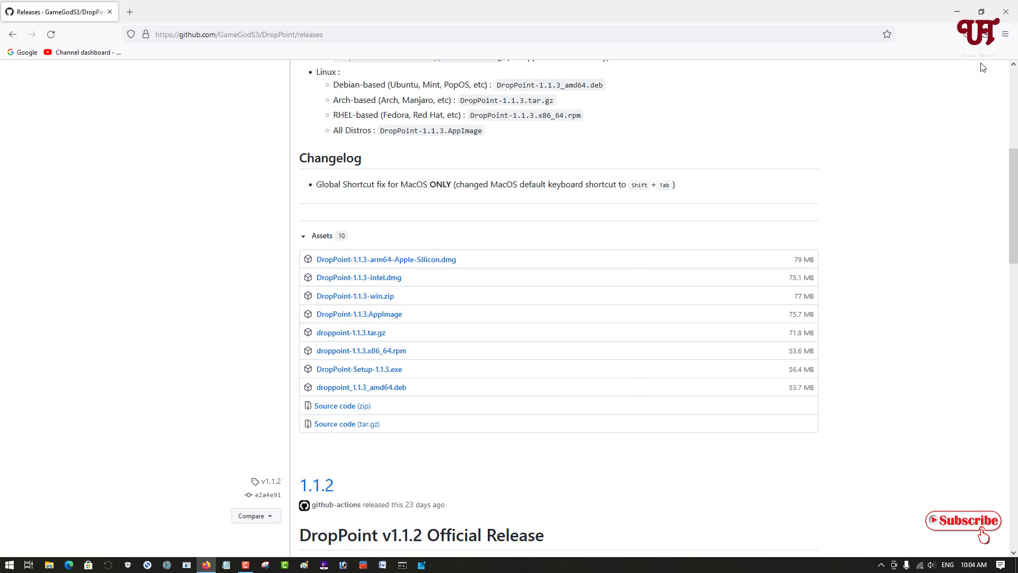
click(1007, 14)
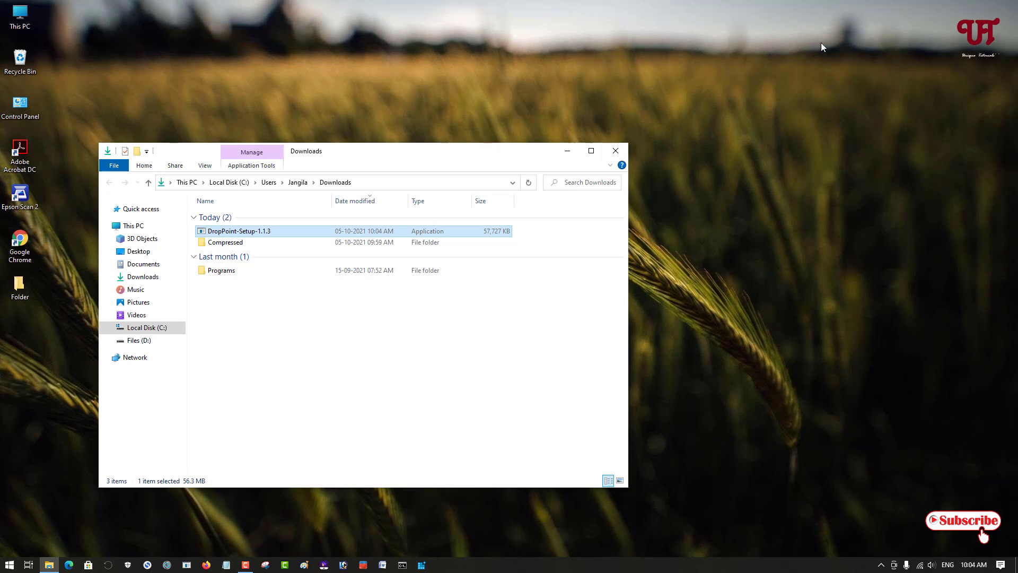
drag(389, 154, 560, 125)
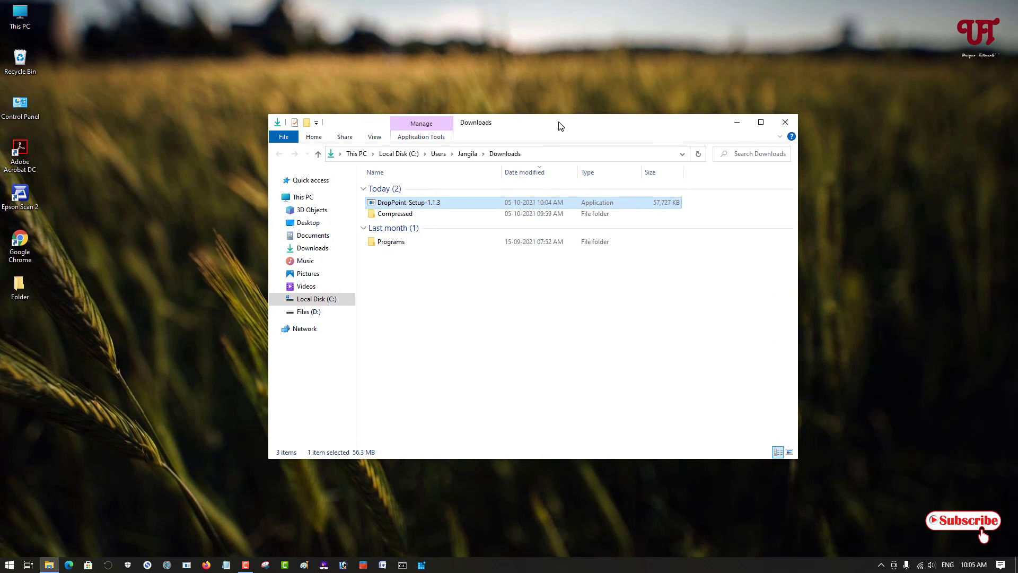
double_click(427, 205)
click(537, 295)
click(785, 121)
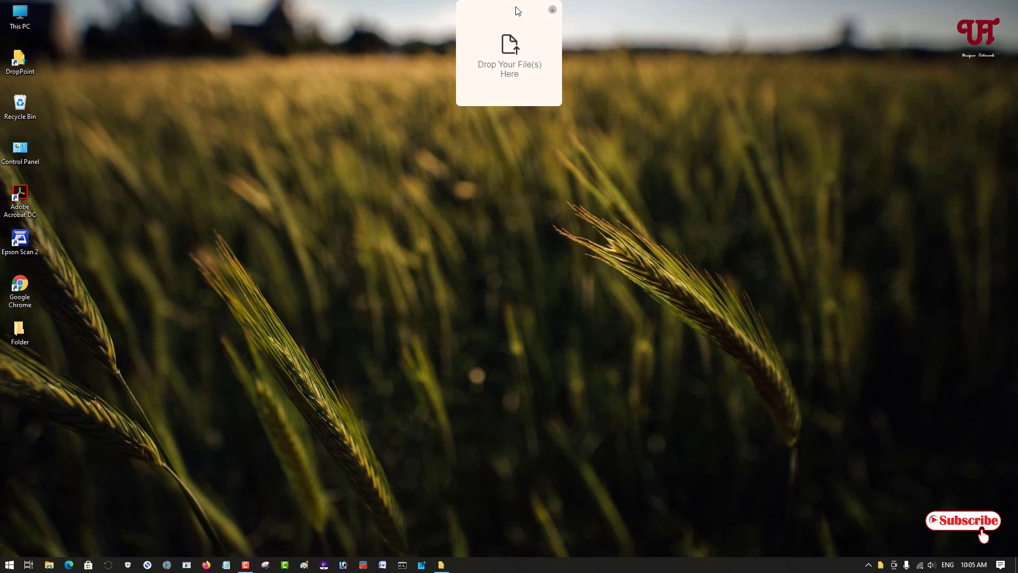
- Place the DropPoint shelf left of a This PC window, then open Pictures
mouse_move(515, 10)
mouse_down()
mouse_move(569, 242)
mouse_move(852, 271)
mouse_move(807, 234)
mouse_move(398, 200)
mouse_move(493, 177)
mouse_move(526, 207)
mouse_up()
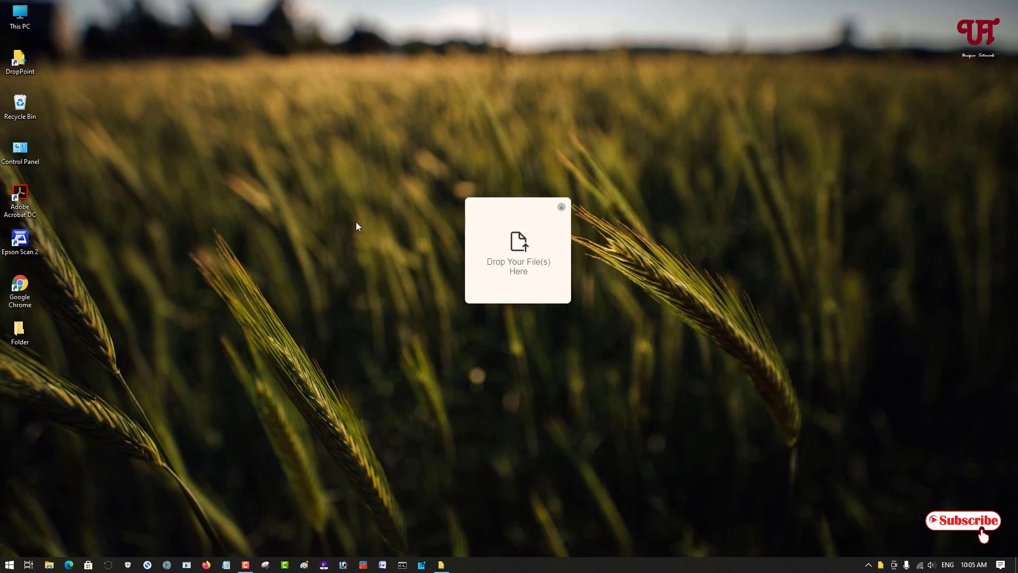
double_click(26, 20)
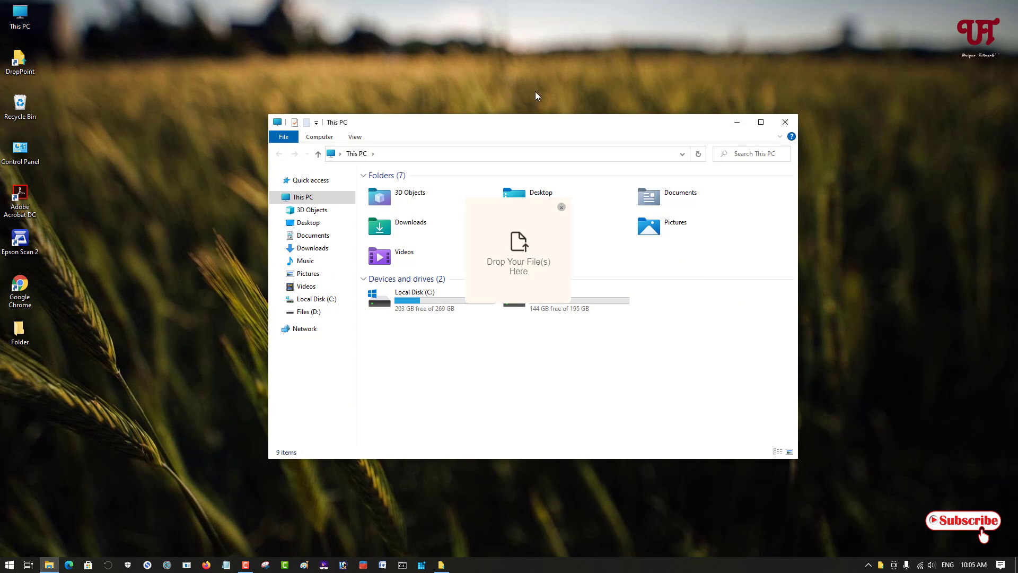
drag(546, 127, 737, 111)
drag(518, 212, 292, 186)
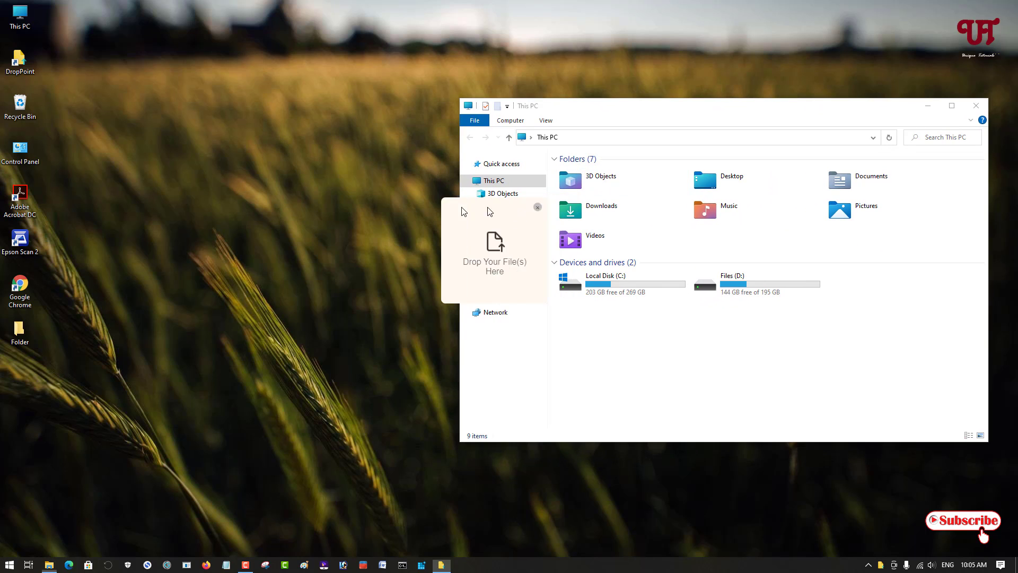
drag(585, 112, 527, 113)
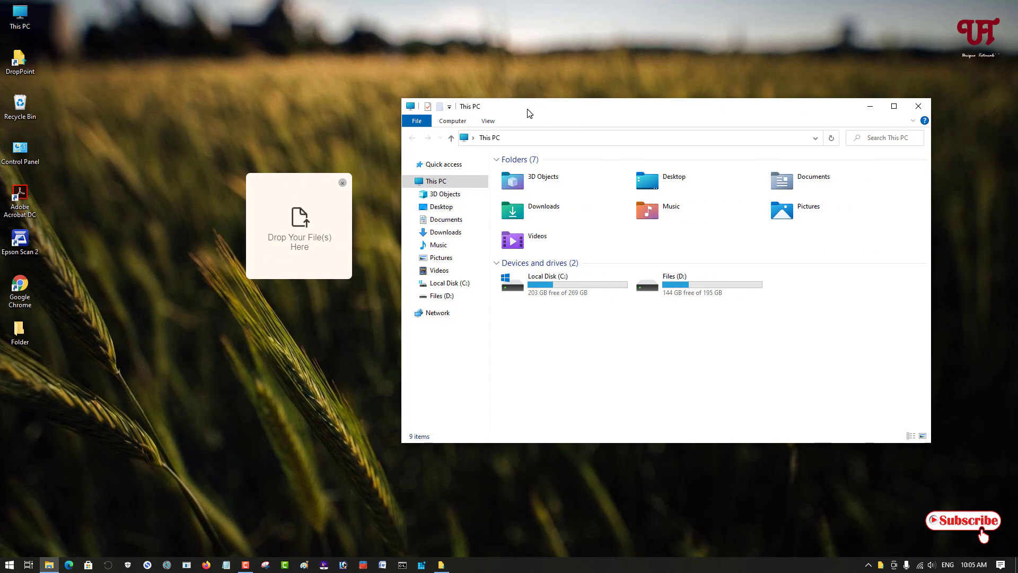
double_click(806, 213)
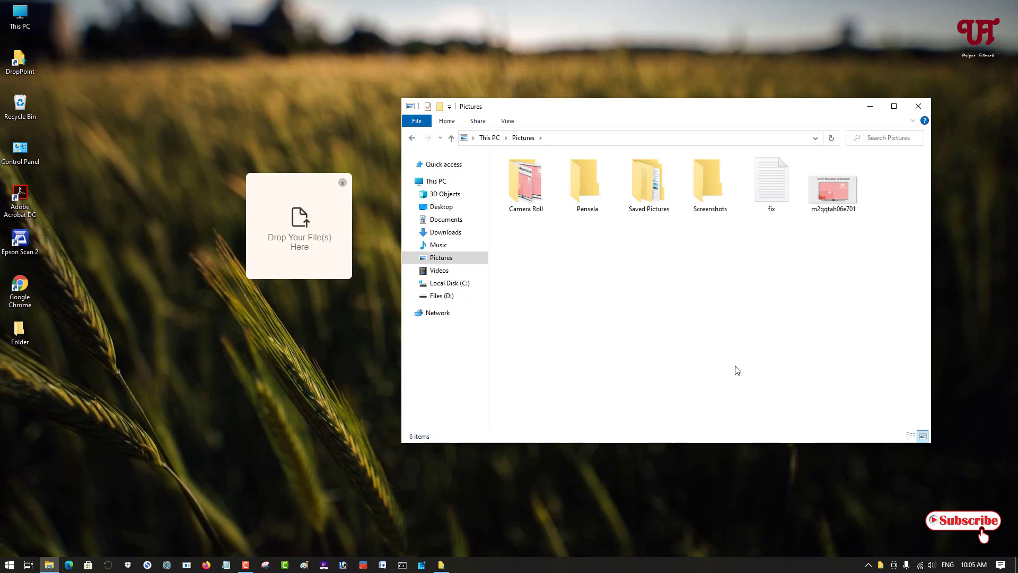
- Shelve fix and m2qqtah06e701 from Pictures, and Pexels Videos 1263198 from Saved Pictures > Video Projects
drag(766, 187, 311, 248)
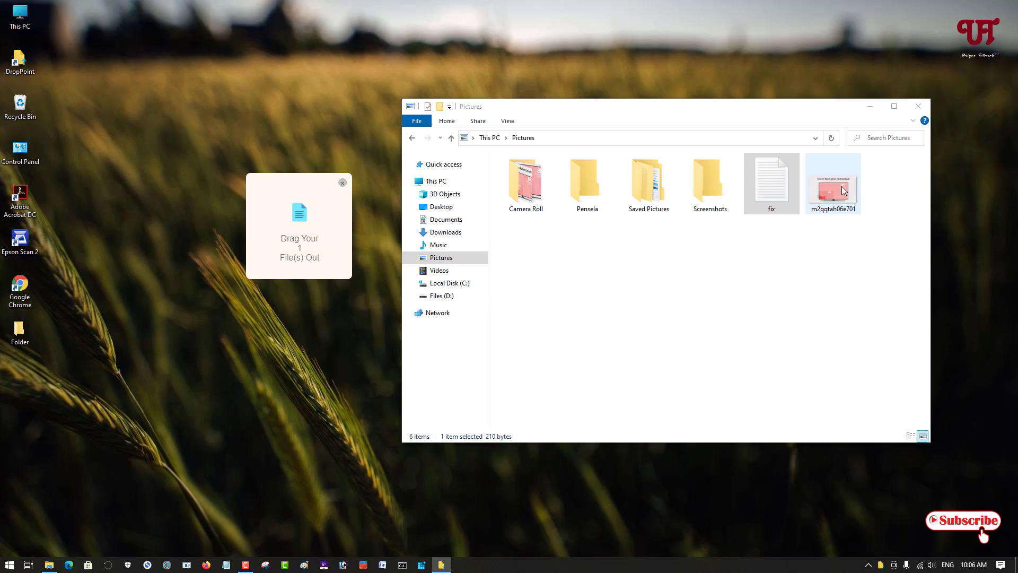
mouse_move(835, 187)
mouse_down()
mouse_move(408, 247)
mouse_move(295, 248)
mouse_up()
double_click(647, 195)
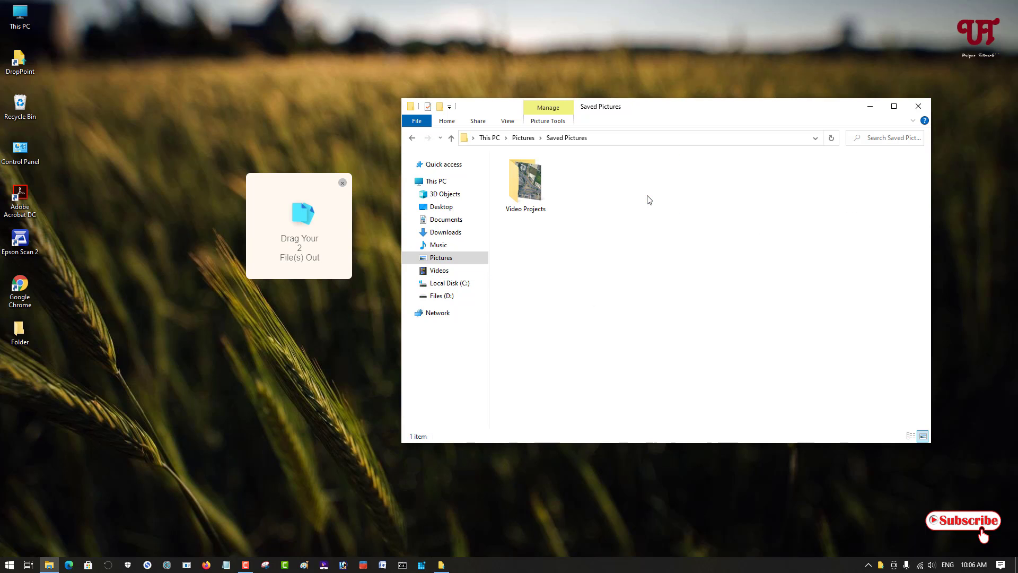
double_click(552, 196)
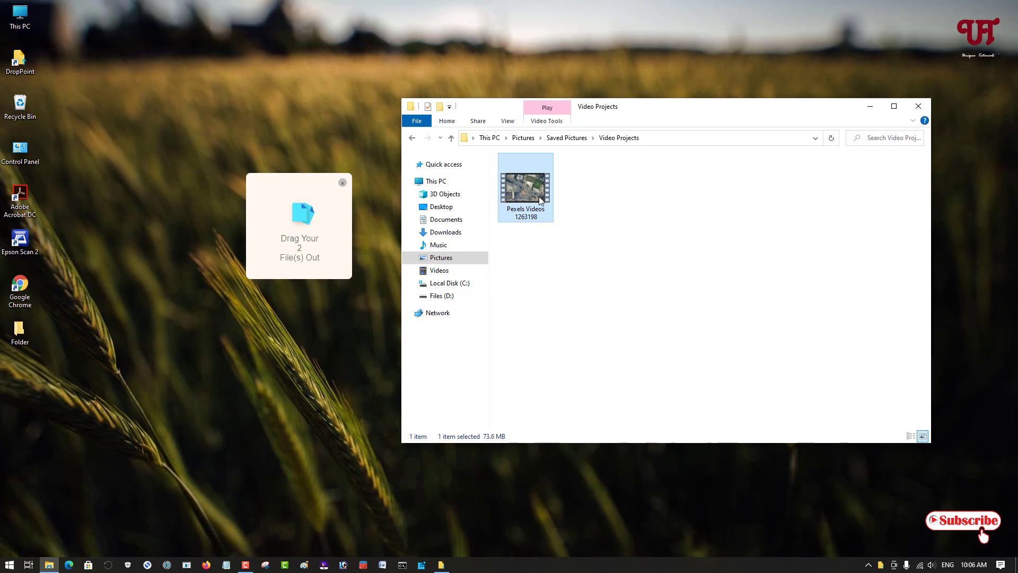
drag(550, 194, 355, 253)
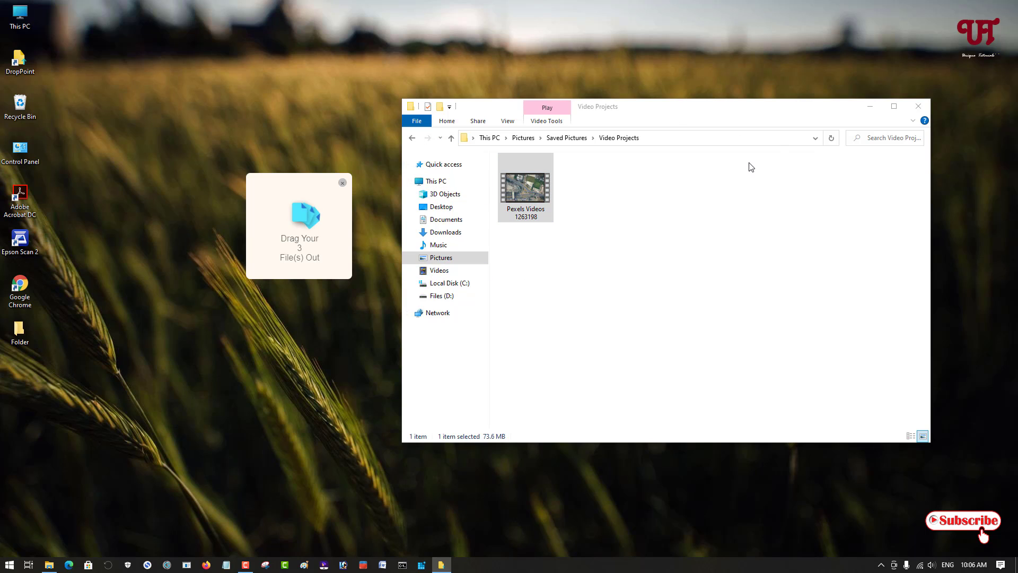
drag(677, 113, 671, 127)
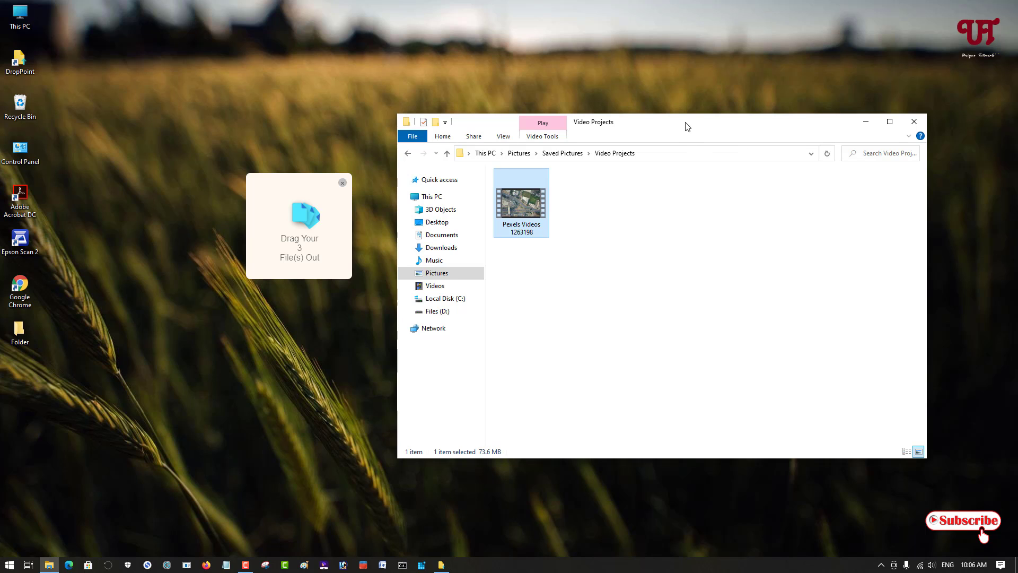
drag(689, 124, 695, 98)
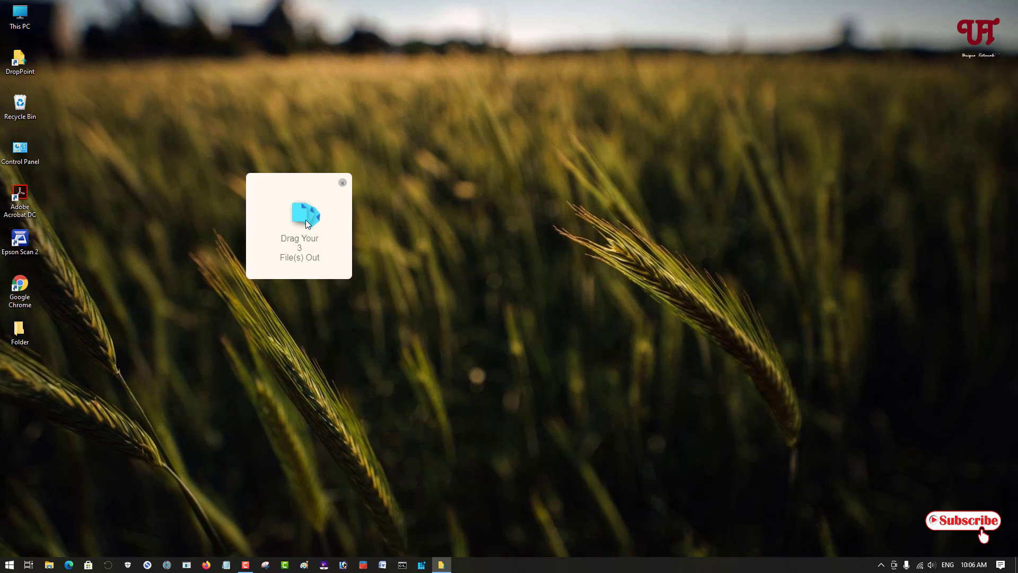
- Drop the three shelved files onto the desktop Folder, then open it to verify and close it
drag(306, 219, 20, 334)
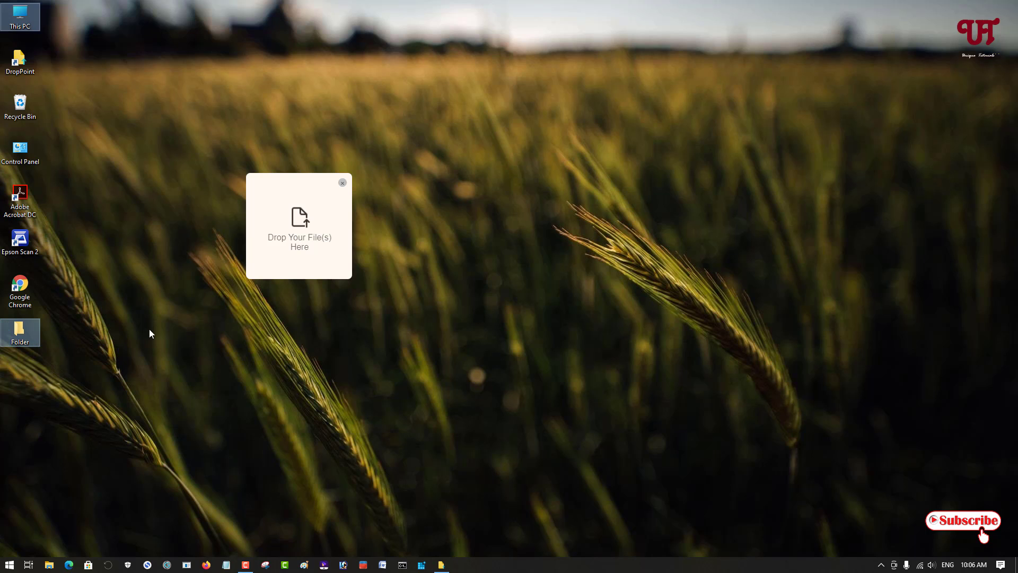
double_click(19, 330)
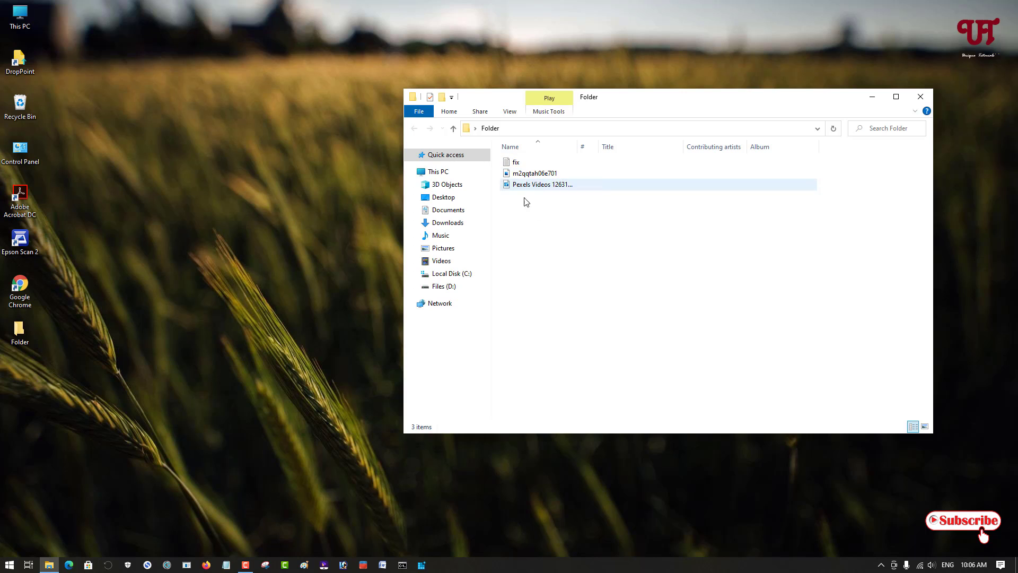
click(922, 99)
click(730, 249)
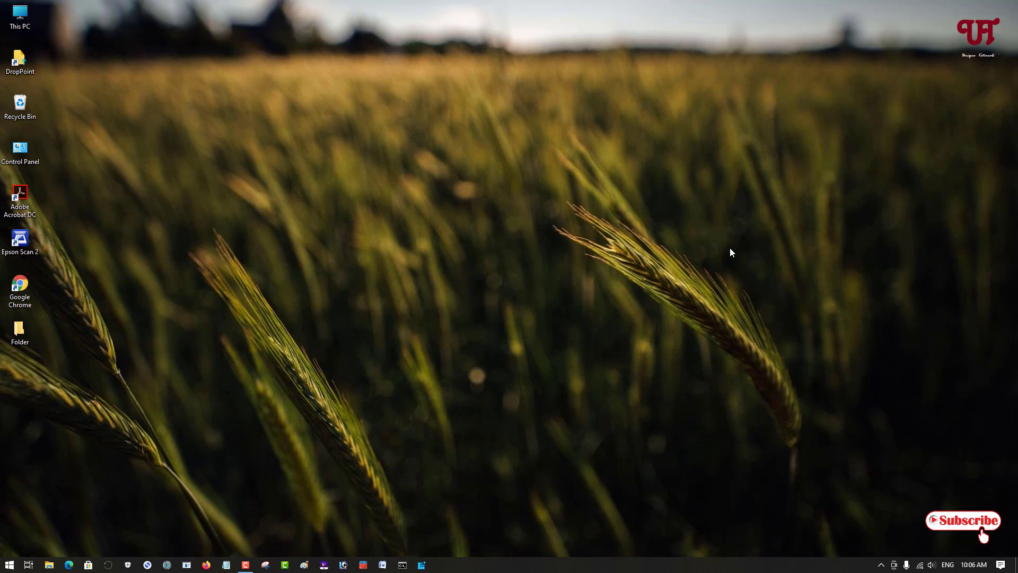